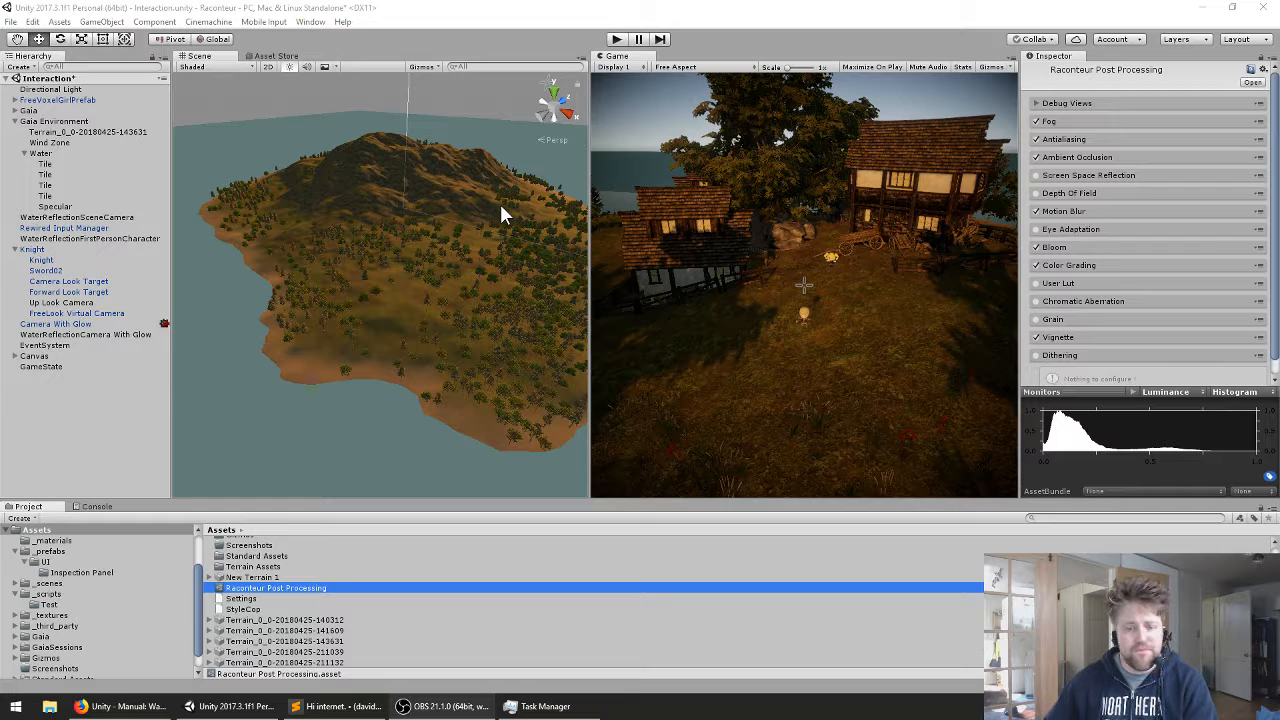
- Compare the game view with Camera With Glow's Post Processing Behaviour repeatedly disabled and enabled, leaving it enabled
{"action": "left_click", "coordinate": [84, 325]}
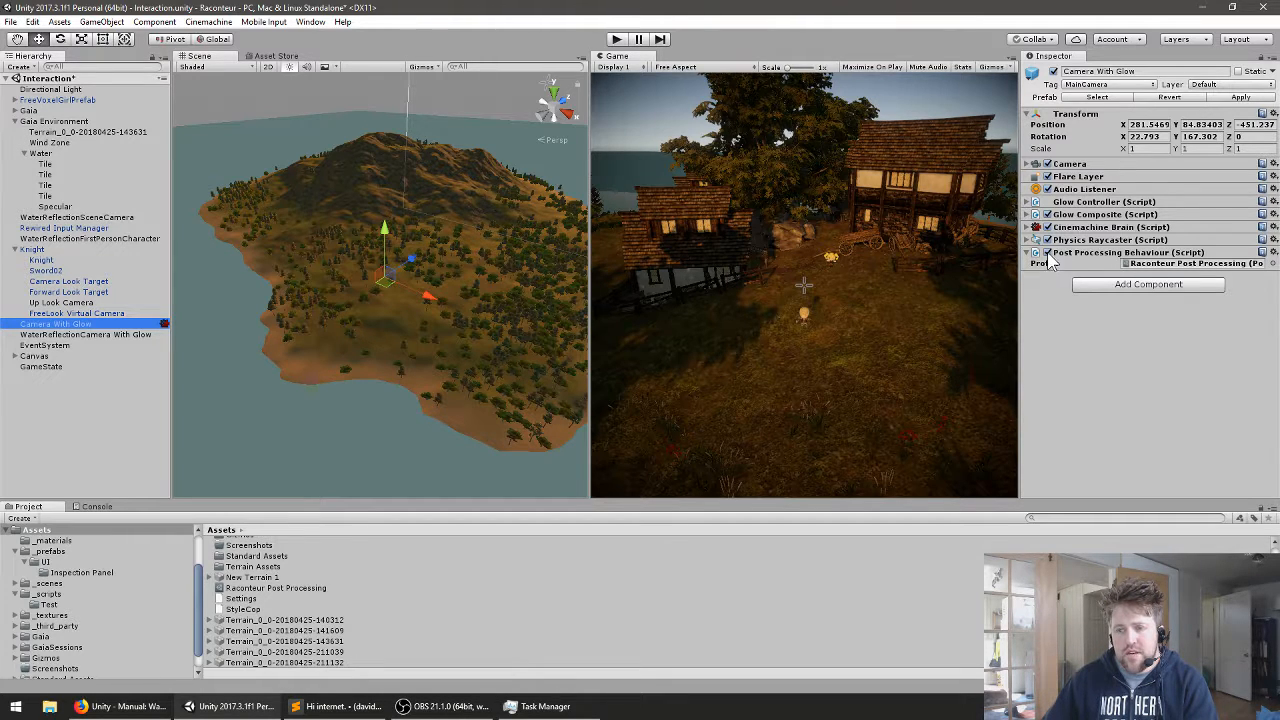
{"action": "left_click", "coordinate": [1048, 253]}
{"action": "left_click", "coordinate": [1048, 253]}
{"action": "left_click", "coordinate": [1048, 253]}
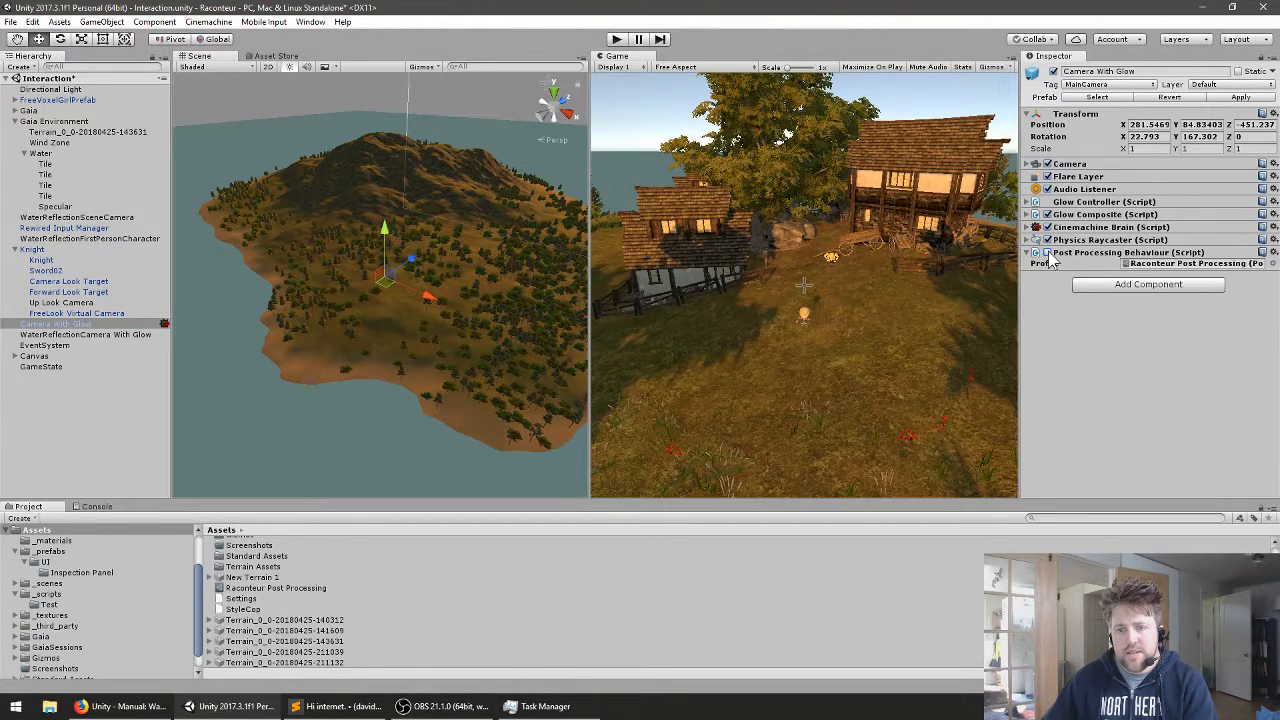
{"action": "left_click", "coordinate": [1048, 253]}
{"action": "left_click", "coordinate": [1048, 253]}
{"action": "left_click", "coordinate": [1048, 253]}
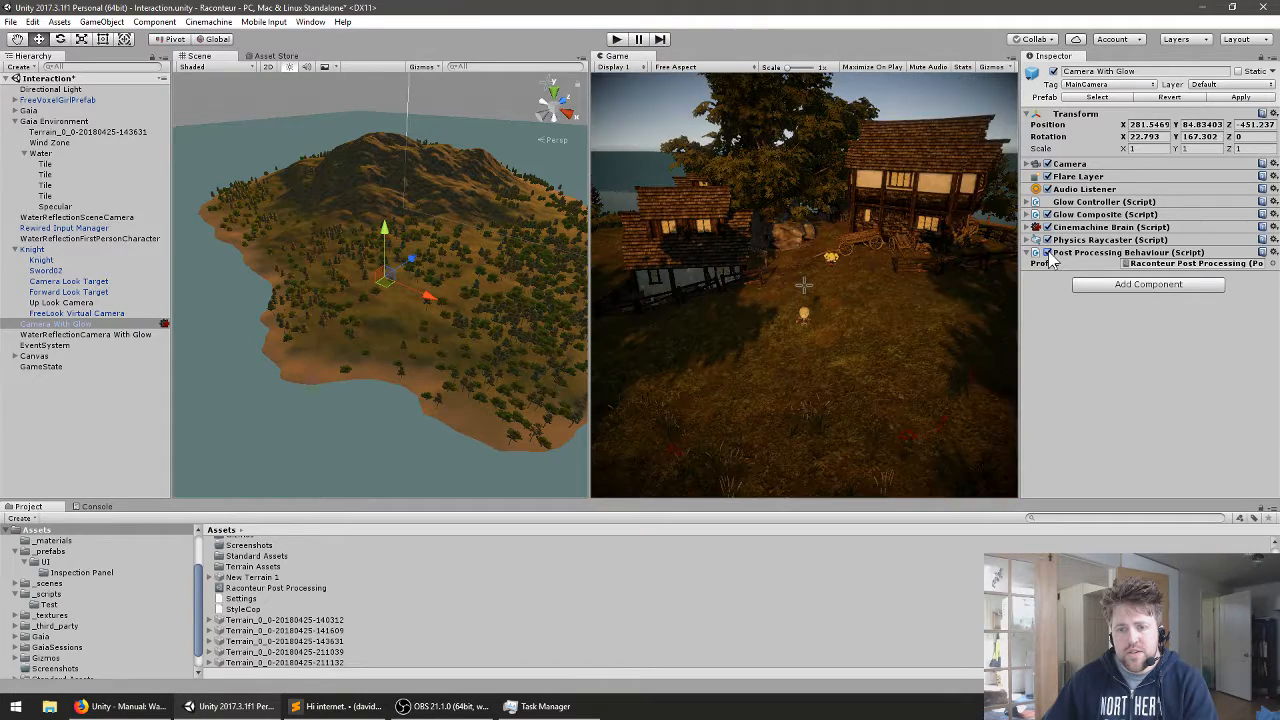
{"action": "left_click", "coordinate": [1048, 253]}
{"action": "left_click", "coordinate": [1048, 253]}
{"action": "left_click", "coordinate": [1048, 253]}
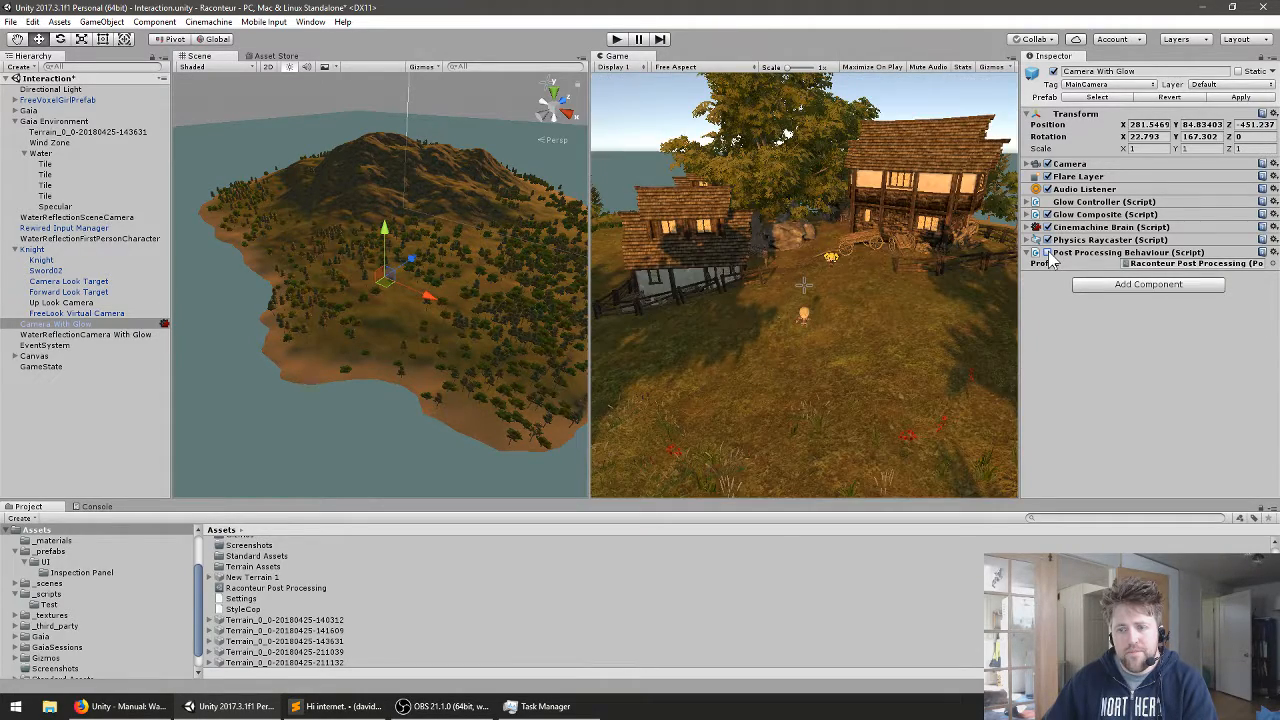
{"action": "left_click", "coordinate": [1048, 253]}
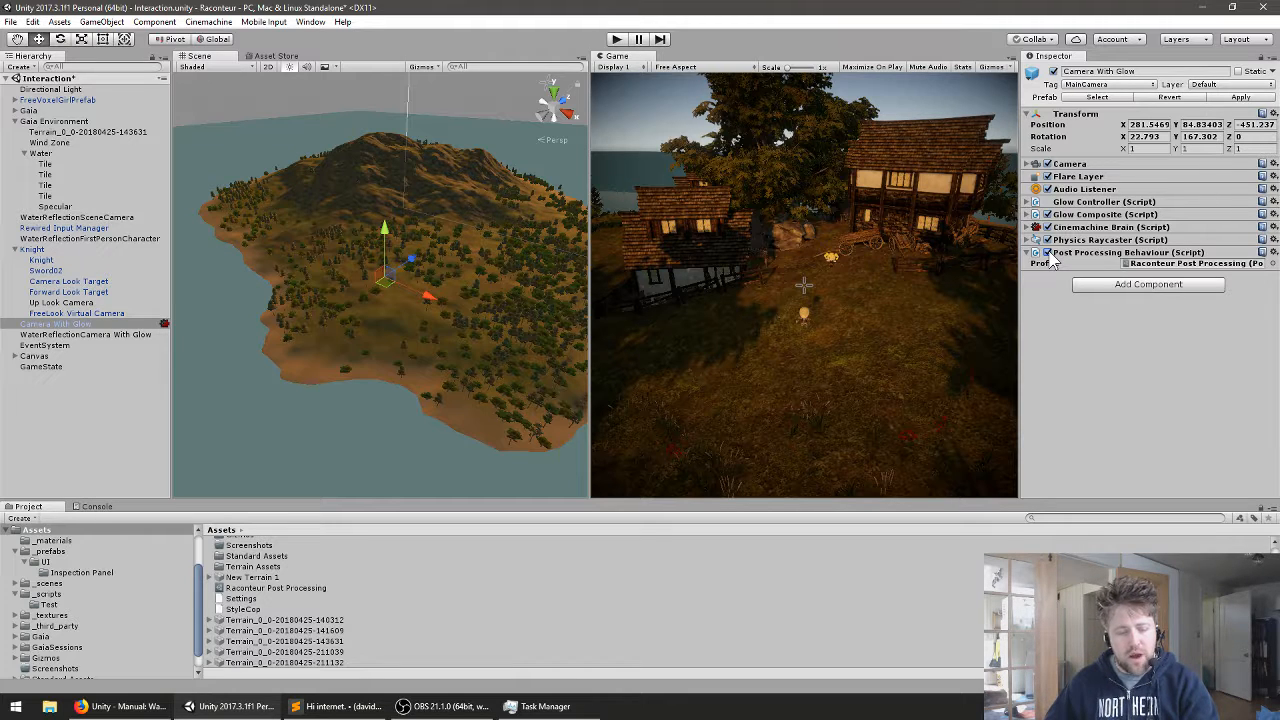
- Inspect the Raconteur Post Processing profile's effects and briefly disable and re-enable Post Processing Behaviour on Camera With Glow
{"action": "left_click", "coordinate": [301, 590]}
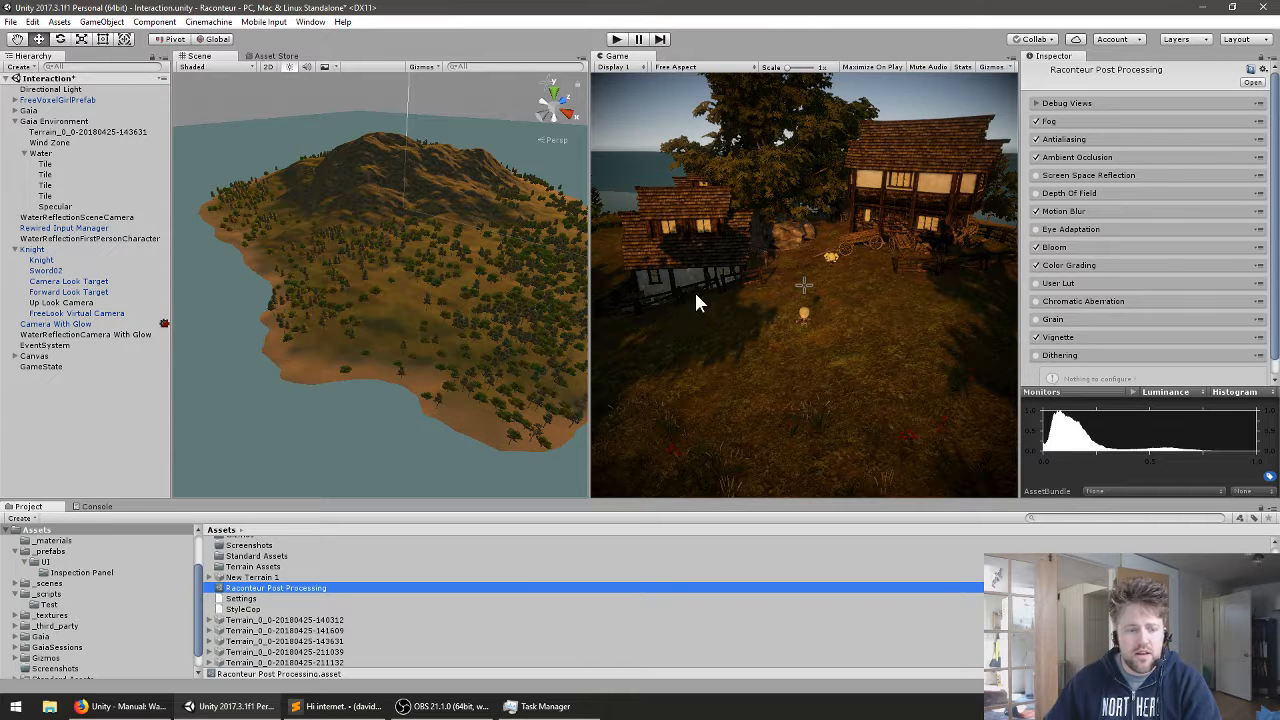
{"action": "left_click", "coordinate": [93, 324]}
{"action": "left_click", "coordinate": [1047, 252]}
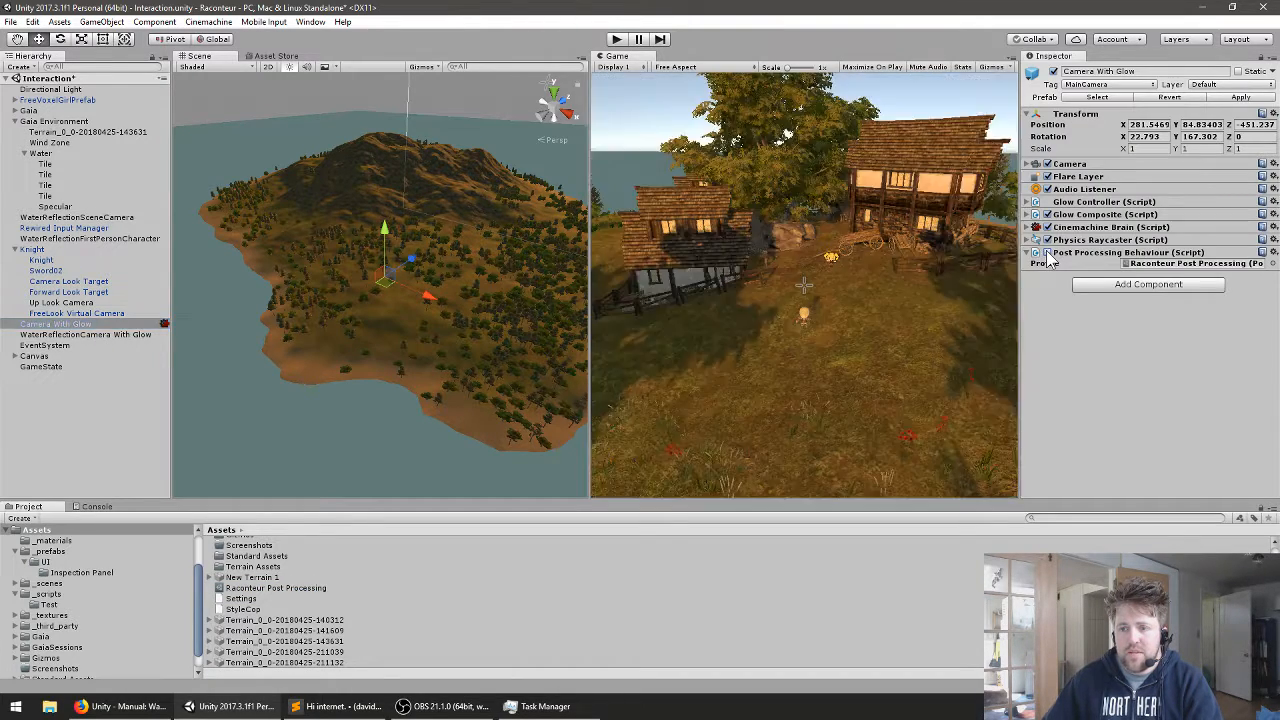
{"action": "left_click", "coordinate": [1047, 252]}
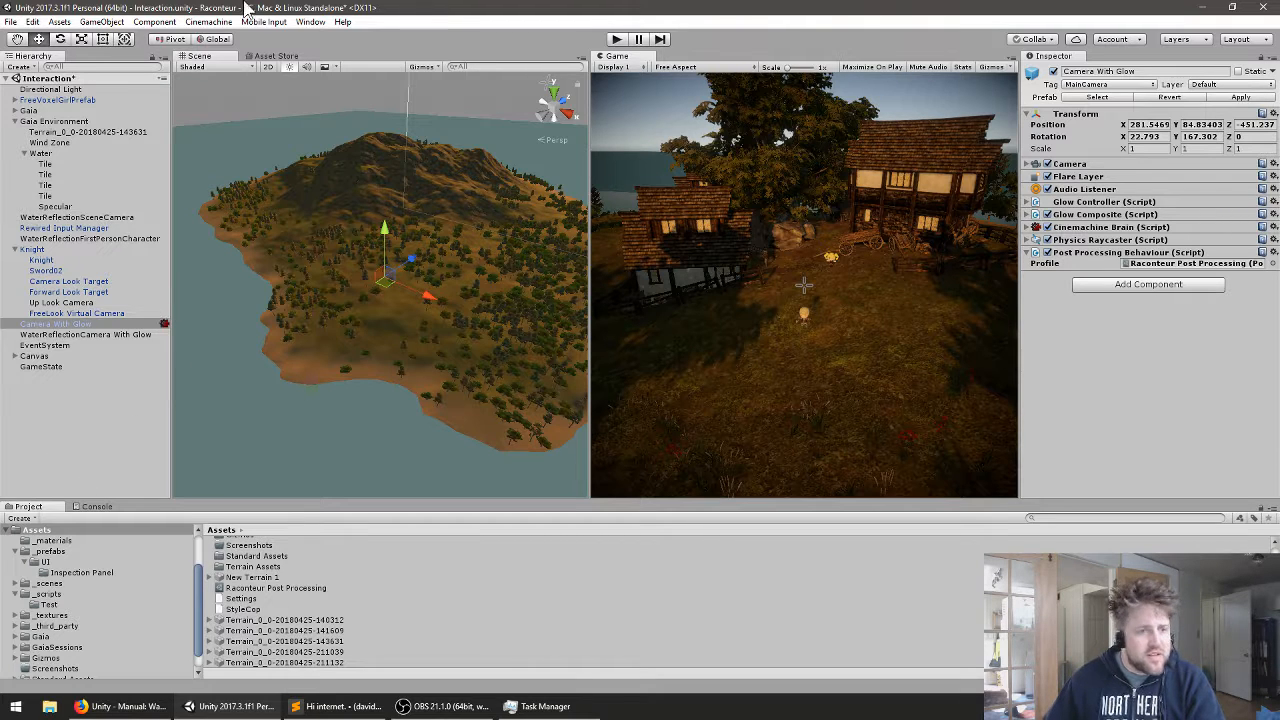
- Play-test the scene and stop it, and repeat the test with the Knight's FreeLook Virtual Camera selected
{"action": "left_click", "coordinate": [615, 40]}
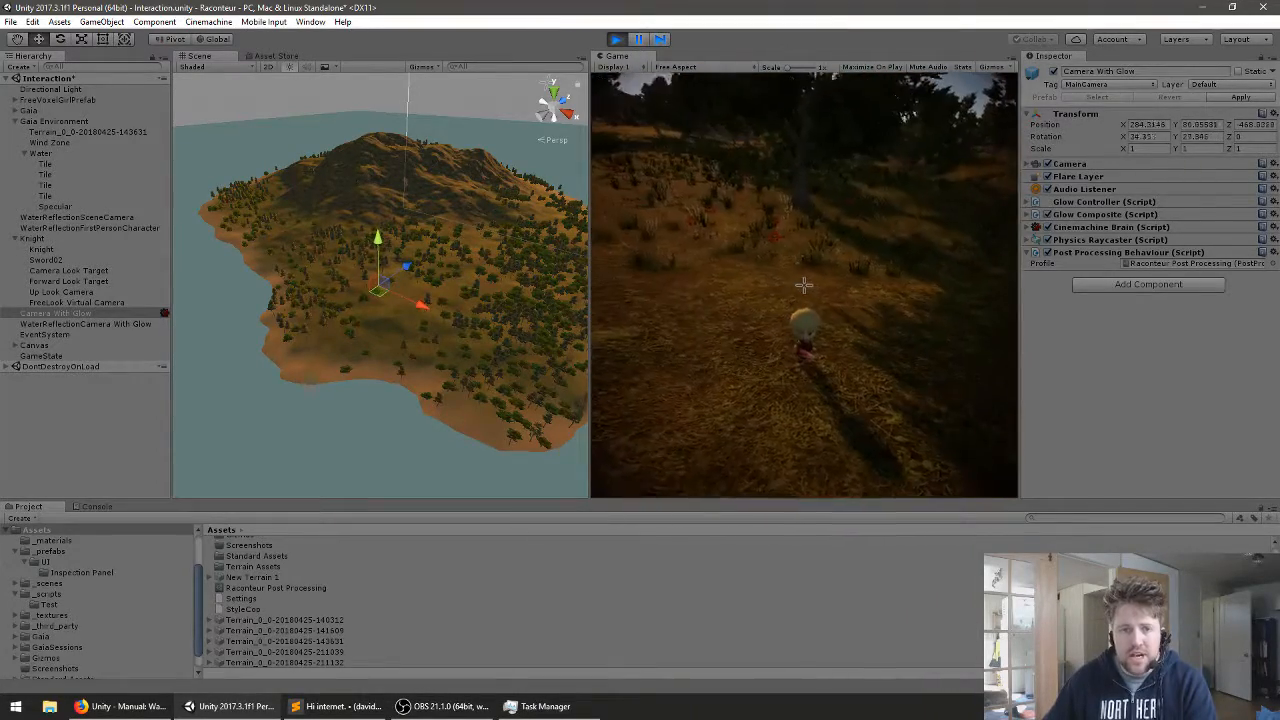
{"action": "left_click", "coordinate": [616, 38]}
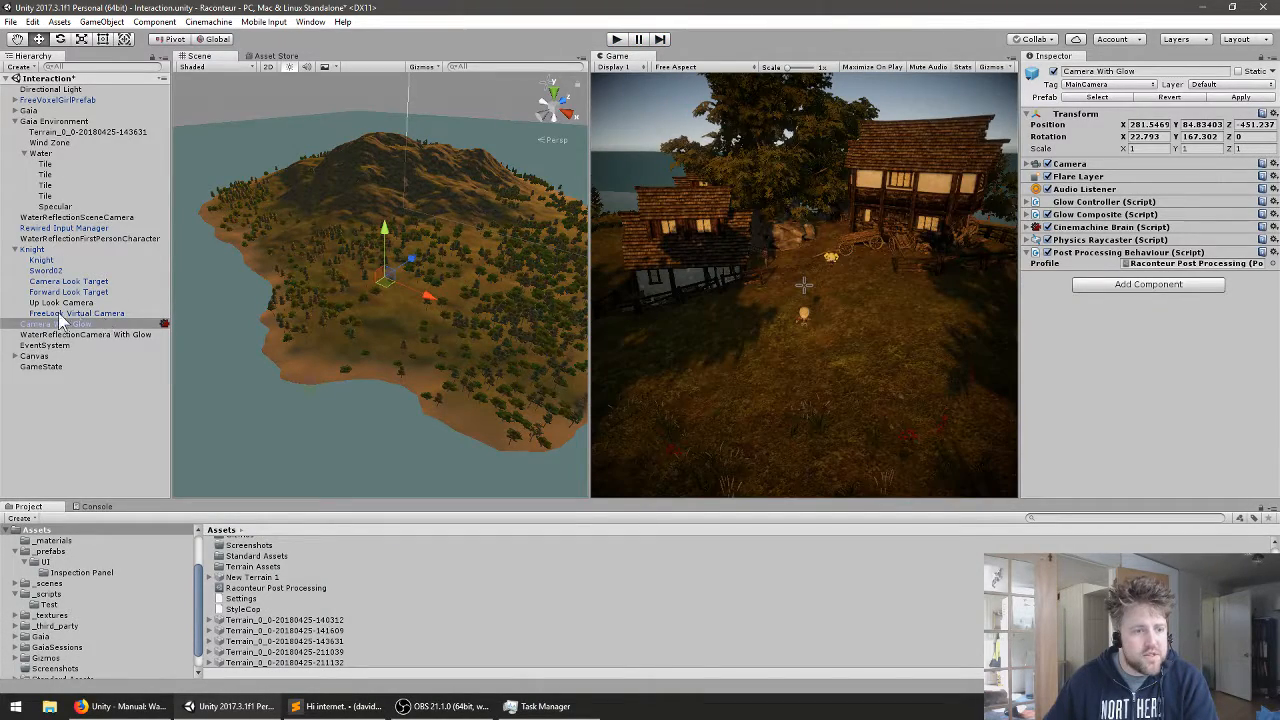
{"action": "left_click", "coordinate": [55, 313]}
{"action": "left_click", "coordinate": [616, 39]}
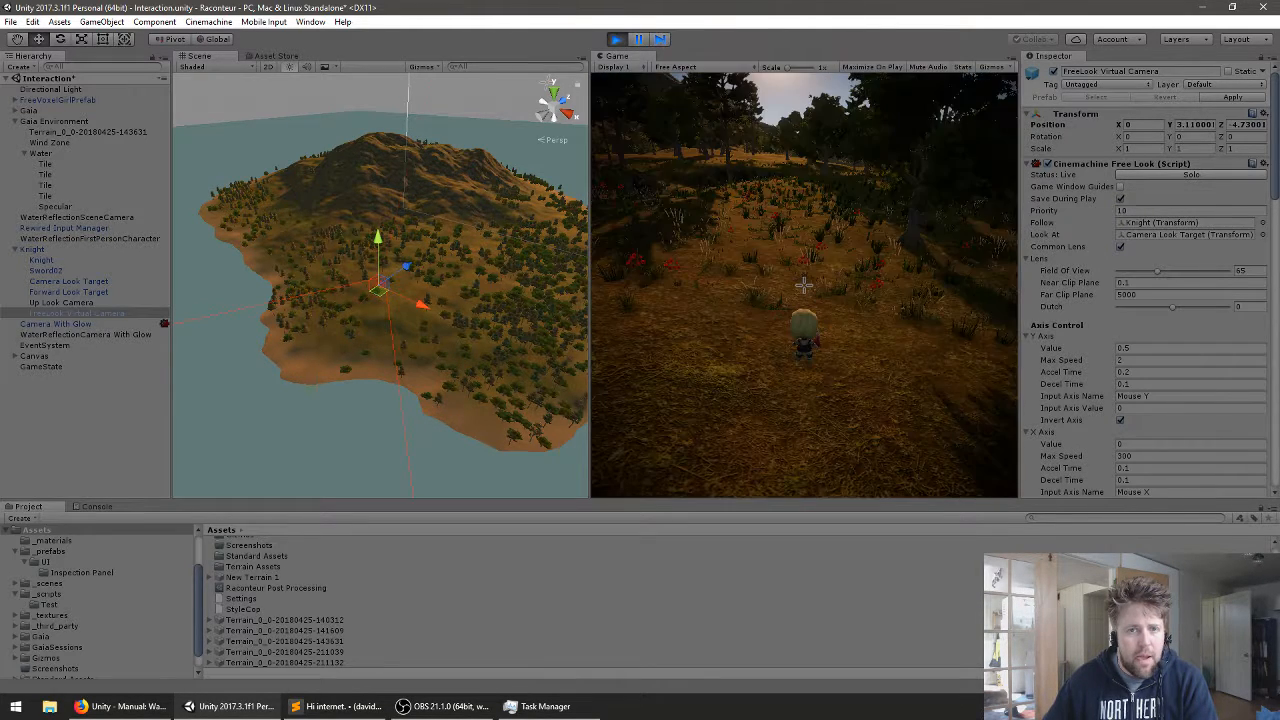
{"action": "key", "text": "ctrl+p"}
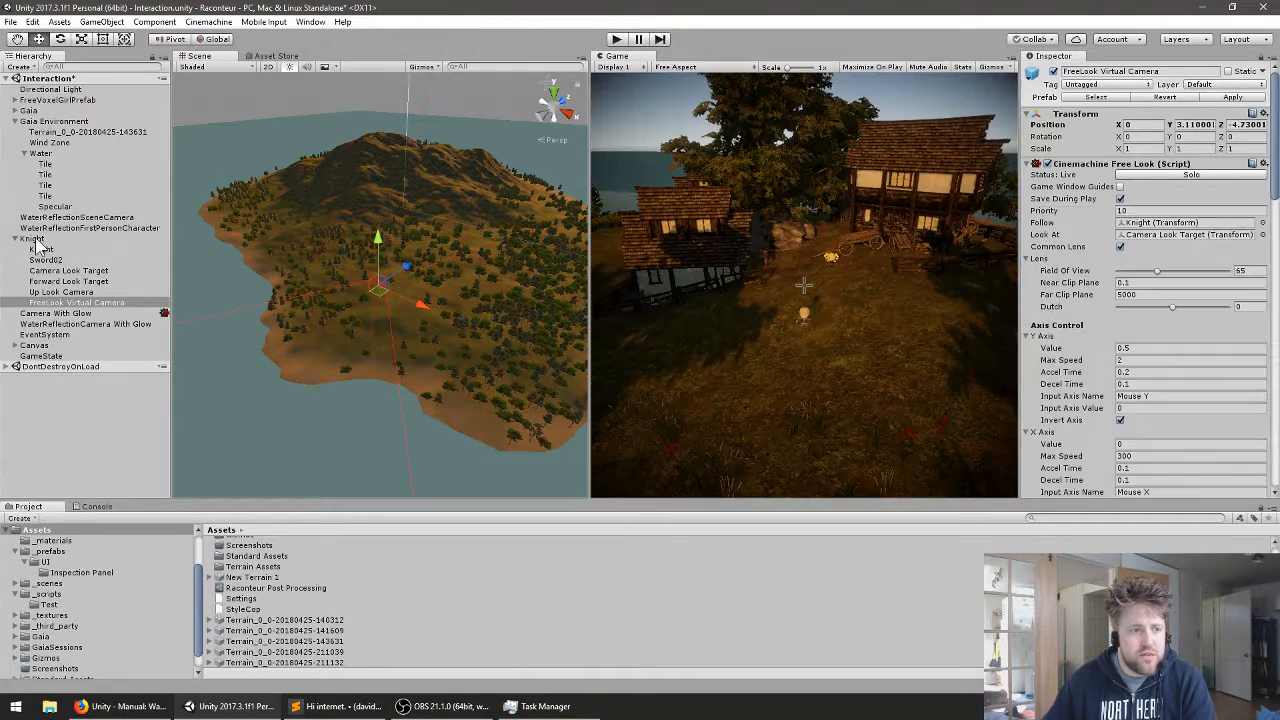
- Frame the Knight from ground level in the Scene view and examine the FreeLook Virtual Camera's orbit rings around it
{"action": "left_click", "coordinate": [36, 250]}
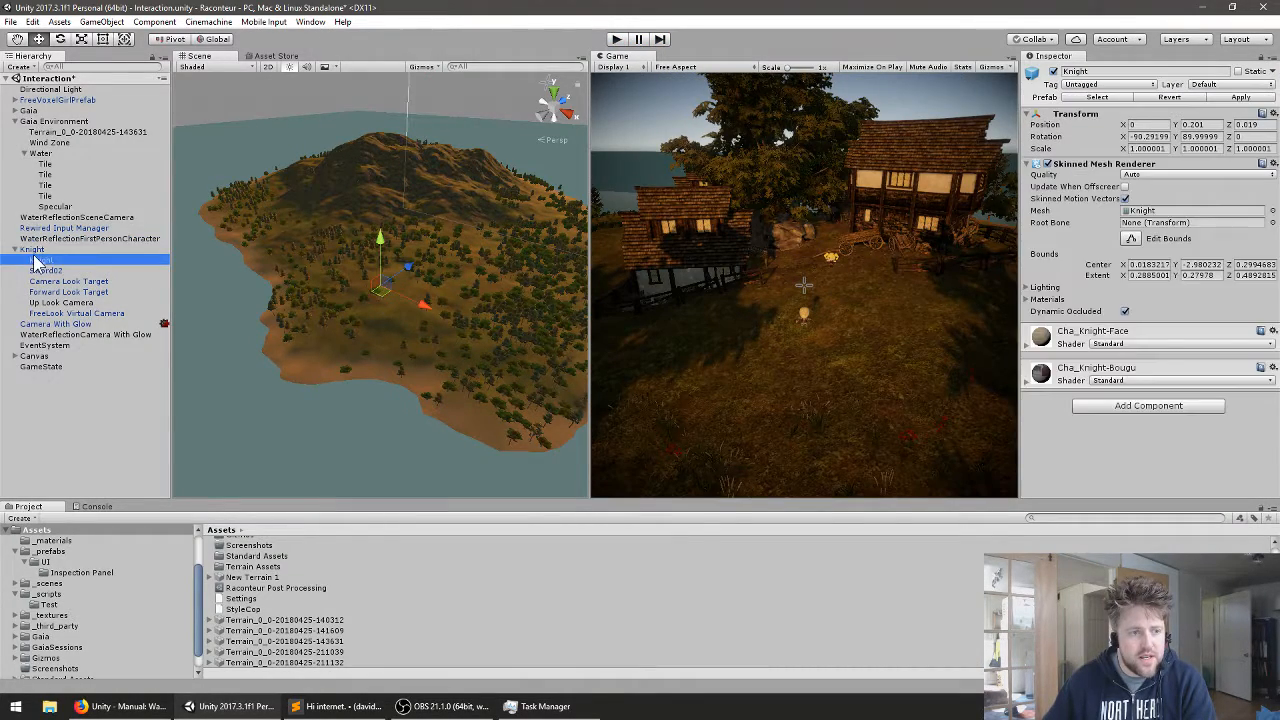
{"action": "key", "text": "f"}
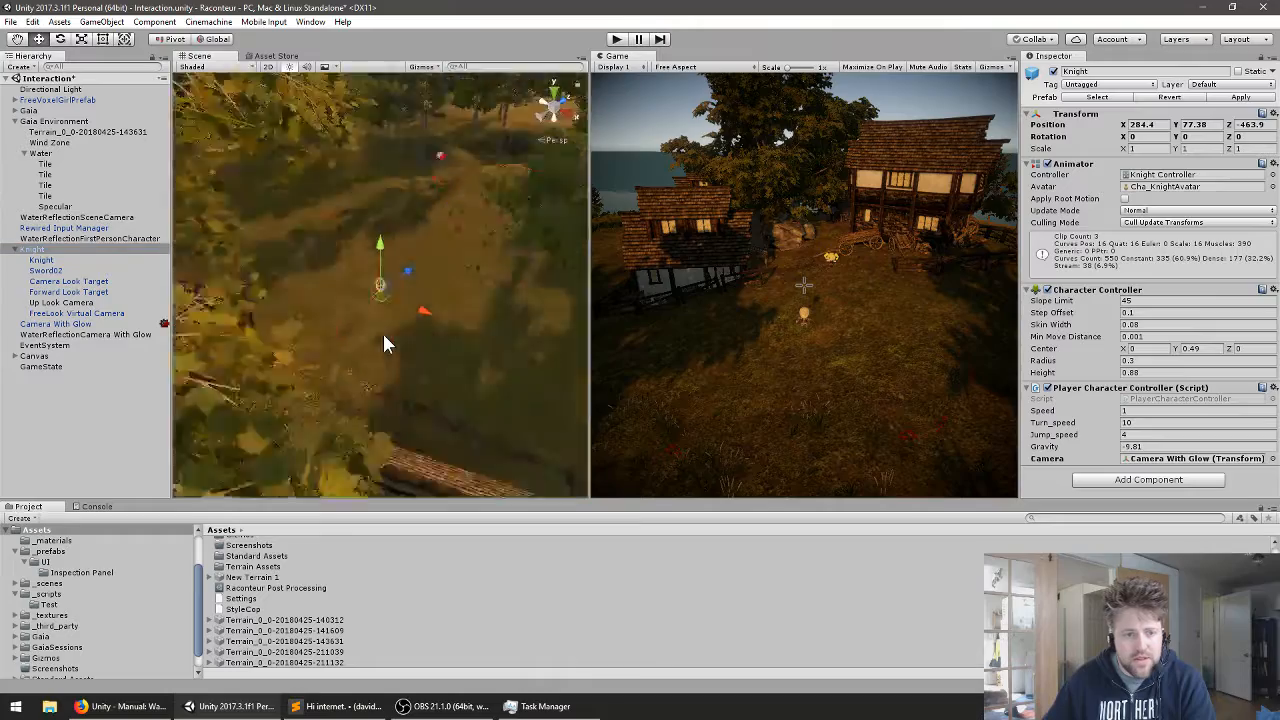
{"action": "scroll", "coordinate": [384, 325], "scroll_direction": "down", "scroll_amount": 10}
{"action": "scroll", "coordinate": [381, 313], "scroll_direction": "down", "scroll_amount": 10}
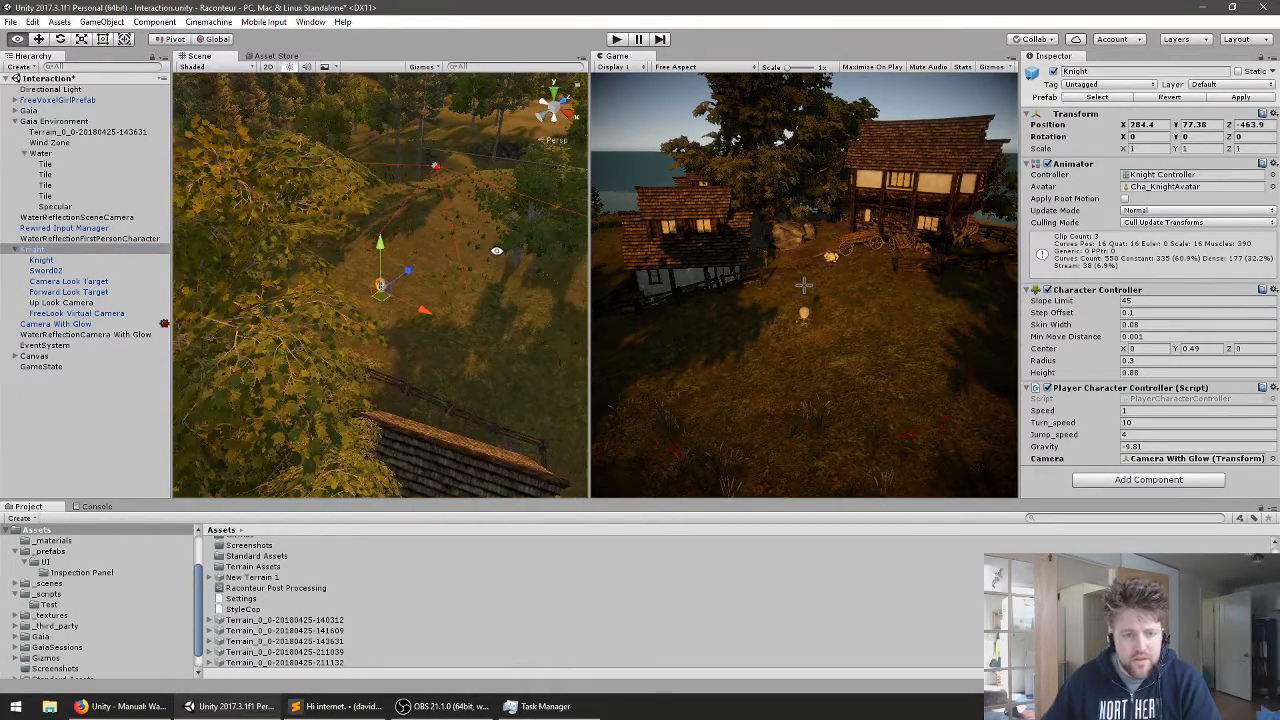
{"action": "left_click_drag", "start_coordinate": [383, 316], "coordinate": [306, 272], "text": "alt"}
{"action": "scroll", "coordinate": [381, 303], "scroll_direction": "up", "scroll_amount": 3}
{"action": "scroll", "coordinate": [381, 303], "scroll_direction": "up", "scroll_amount": 2}
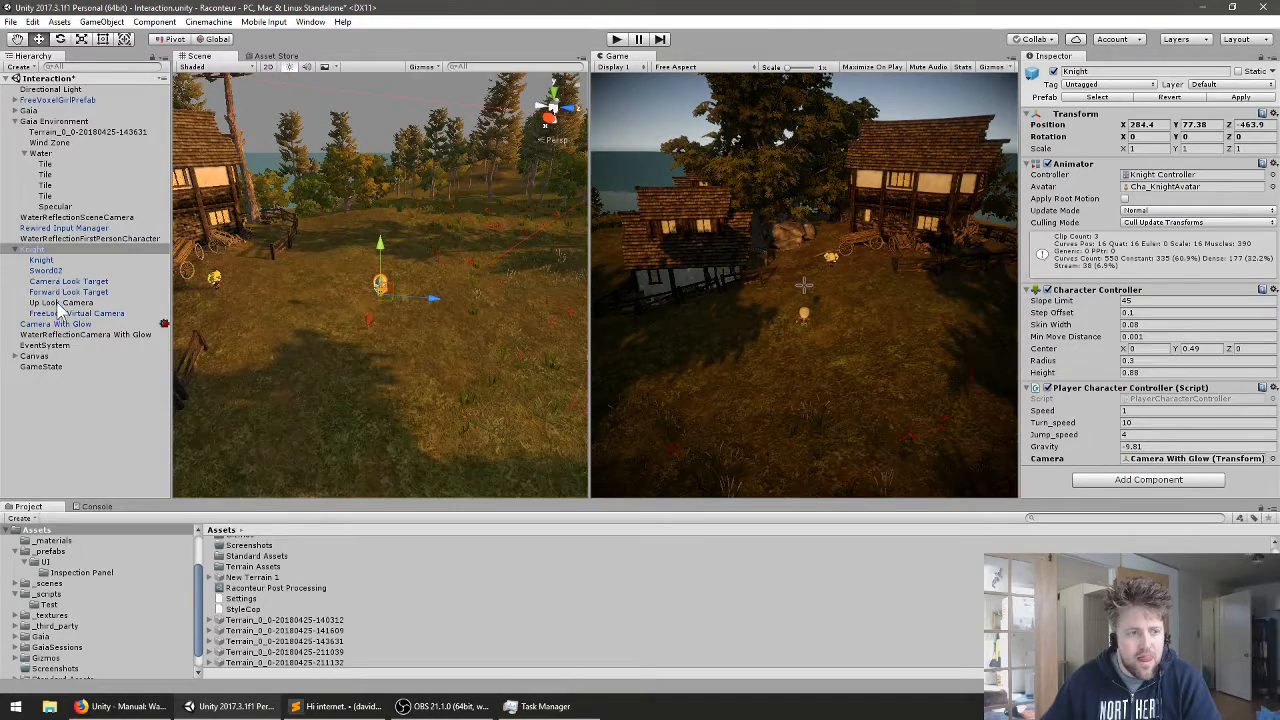
{"action": "left_click", "coordinate": [88, 313]}
{"action": "left_click_drag", "start_coordinate": [475, 293], "coordinate": [371, 205], "text": "alt"}
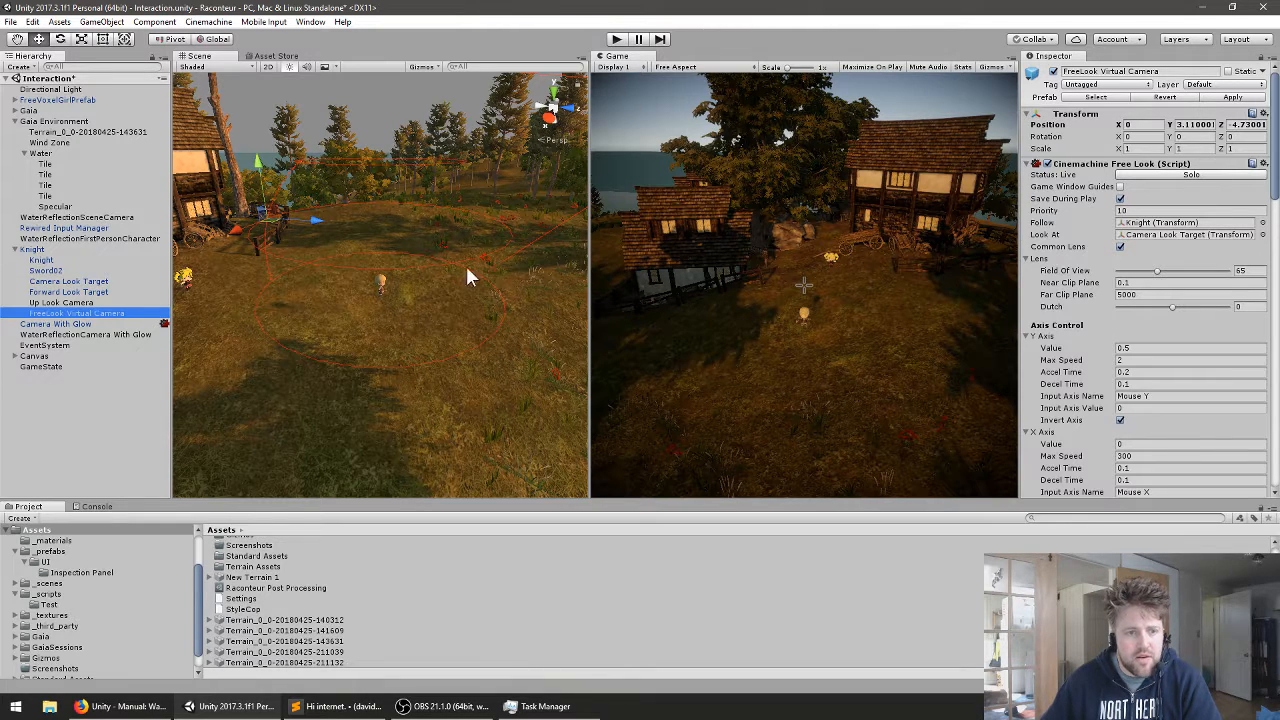
- Run the scene in Play mode and walk the knight forward past the house to test the FreeLook camera's follow behaviour
{"action": "left_click", "coordinate": [617, 40]}
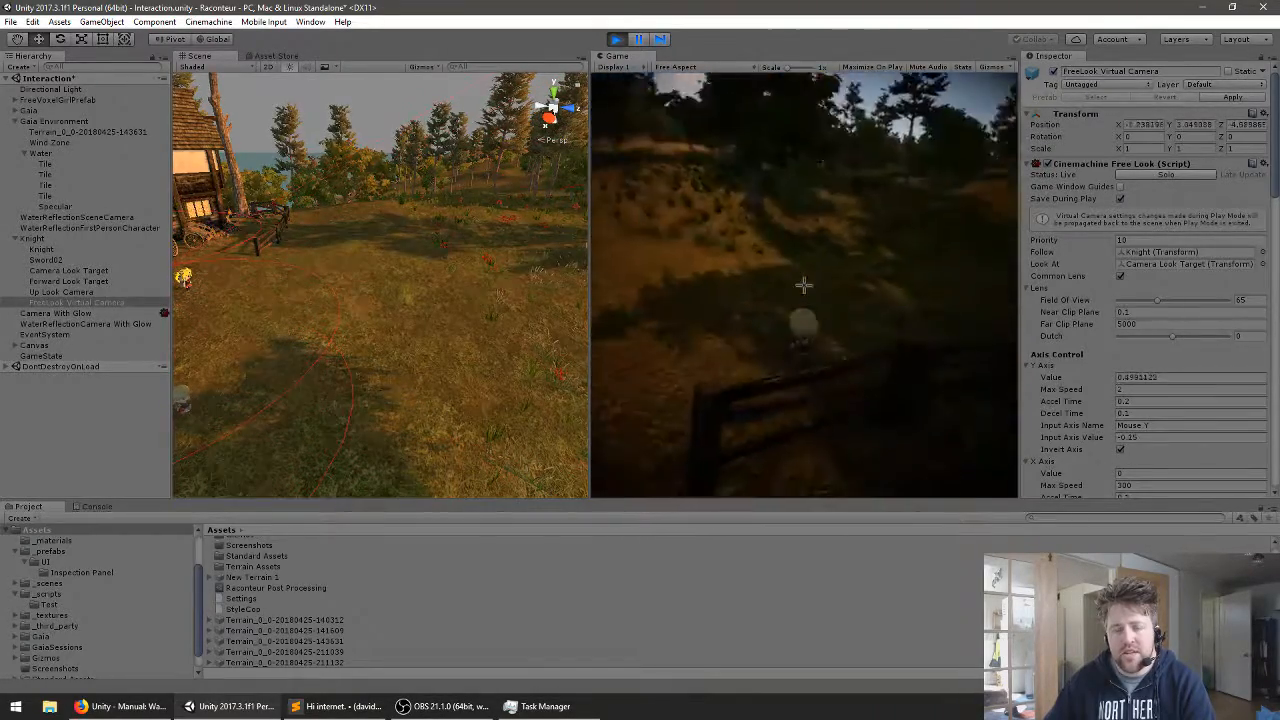
{"action": "key", "text": "w"}
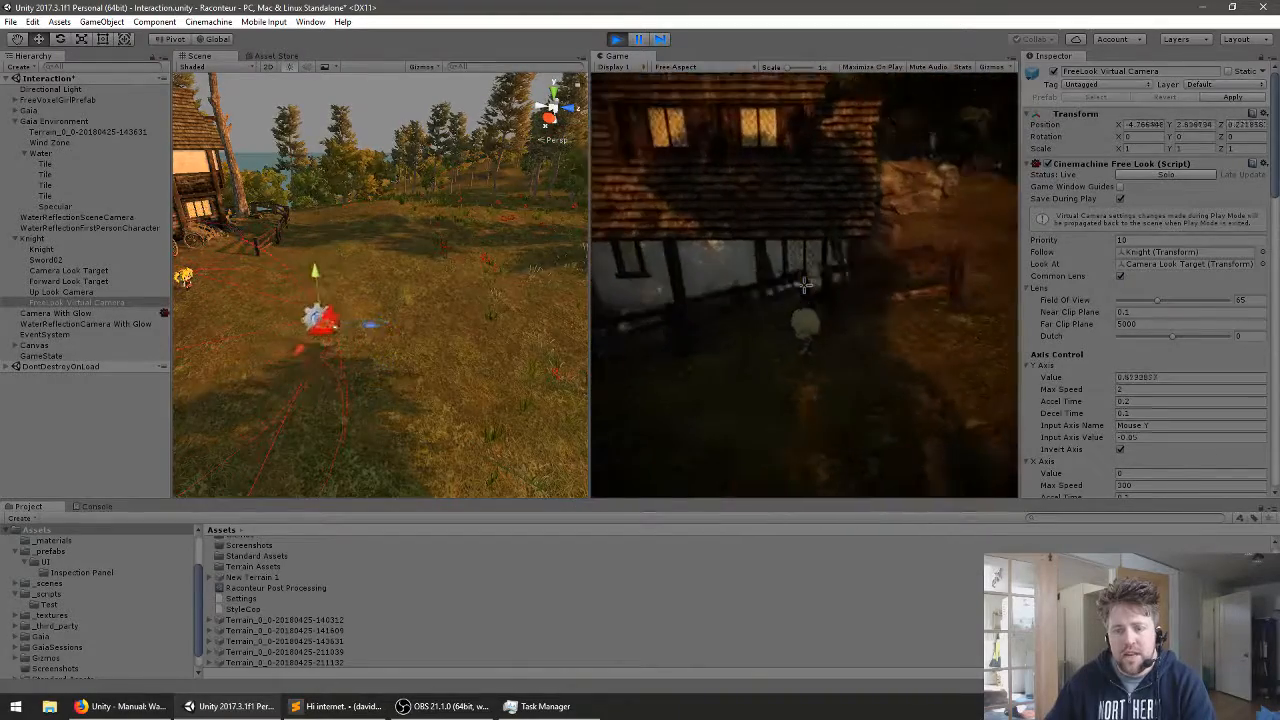
{"action": "key", "text": "w"}
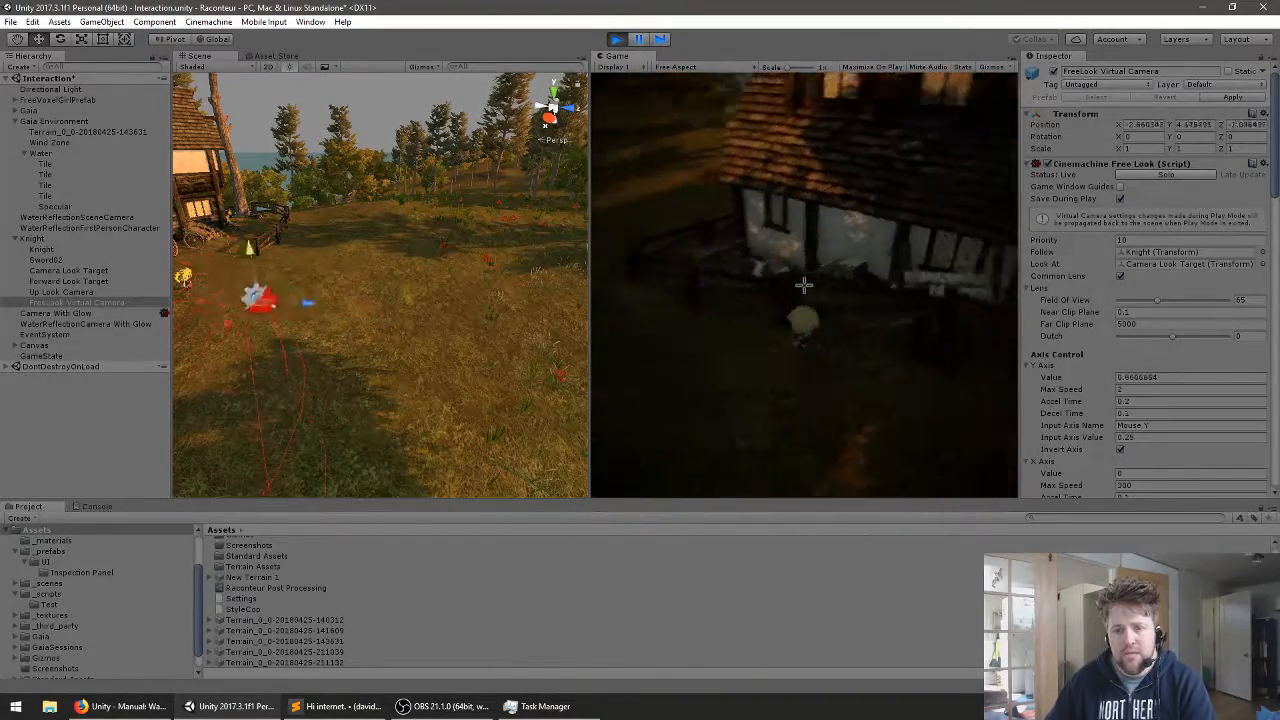
{"action": "key", "text": "w"}
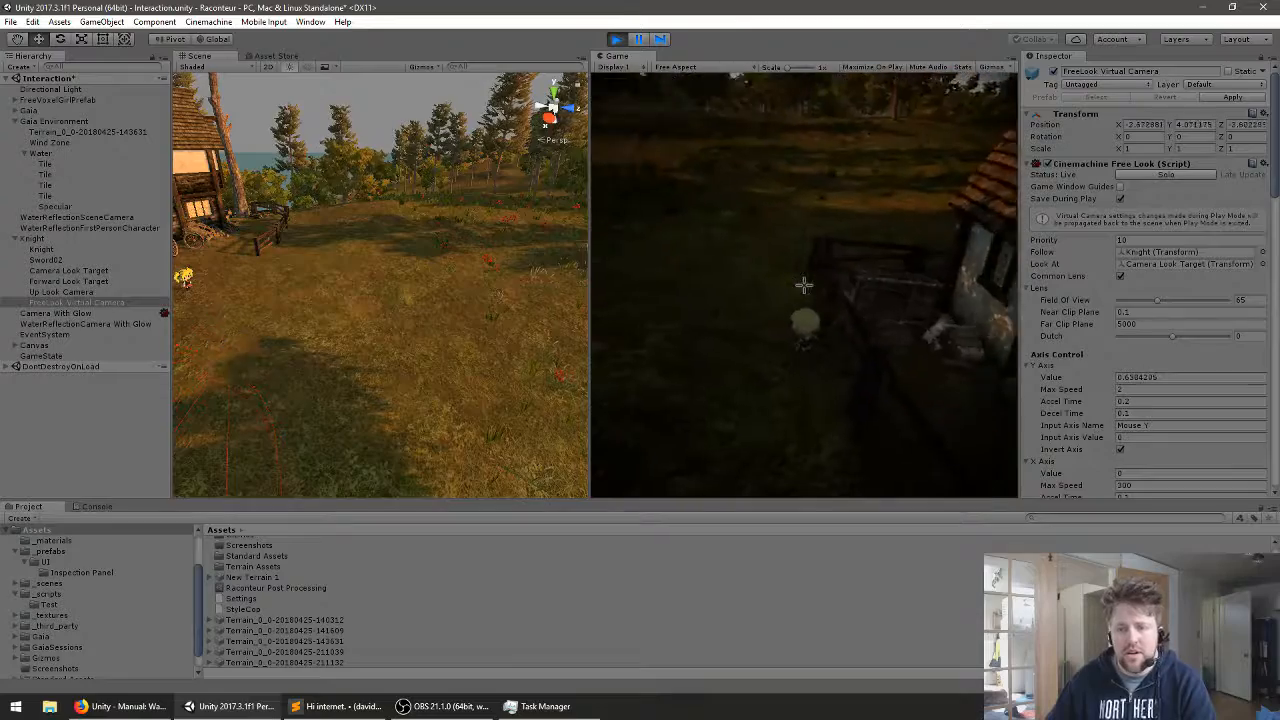